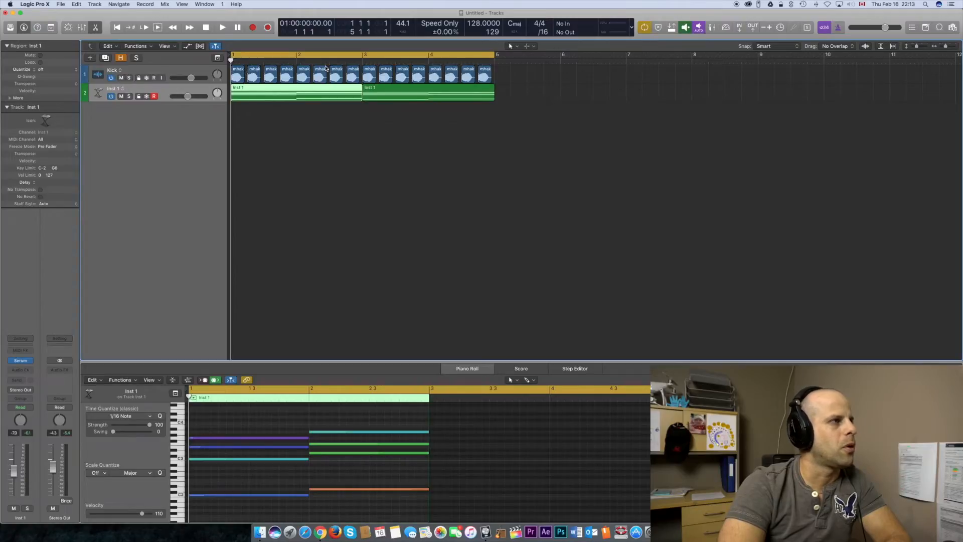
# - Duplicate the Kick track and rename the copy as Sidechain
pyautogui.click(183, 70)
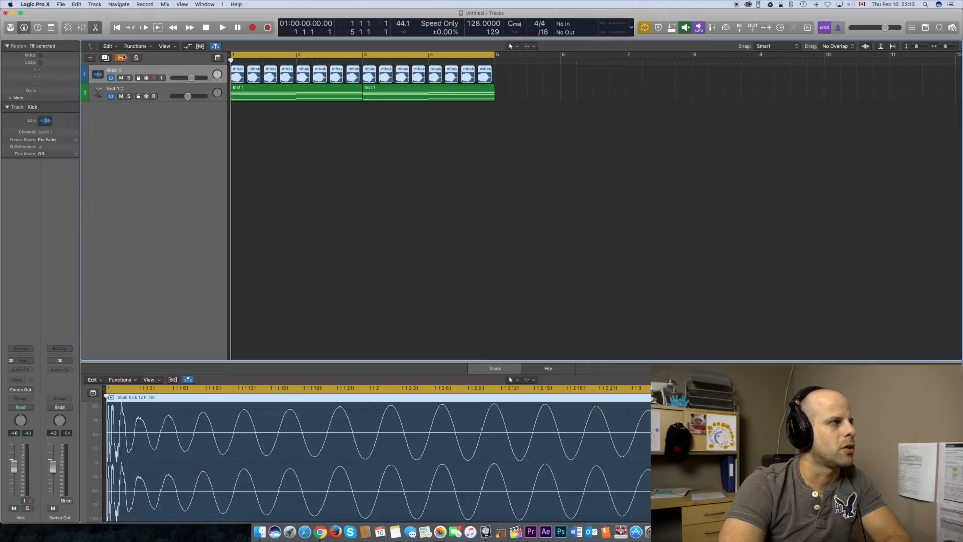
pyautogui.click(105, 57)
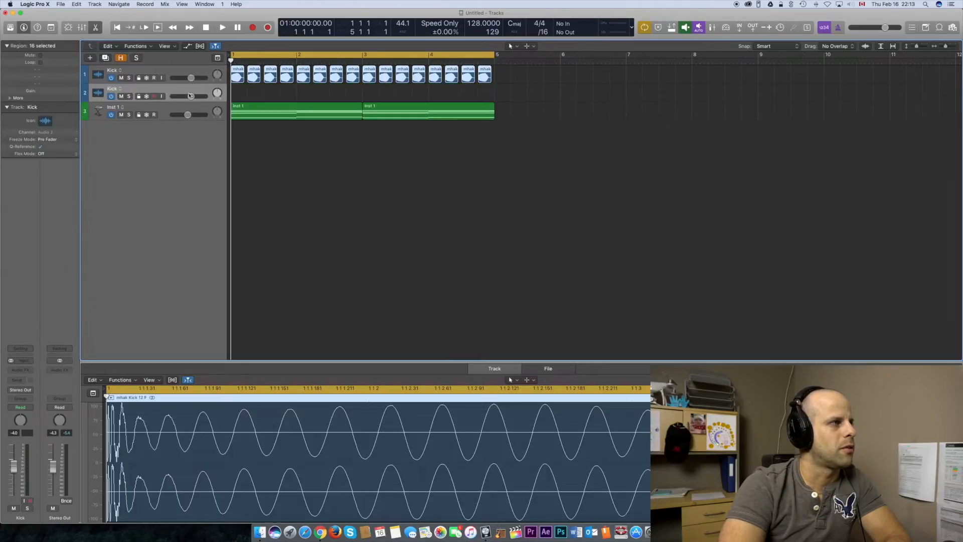
pyautogui.doubleClick(113, 88)
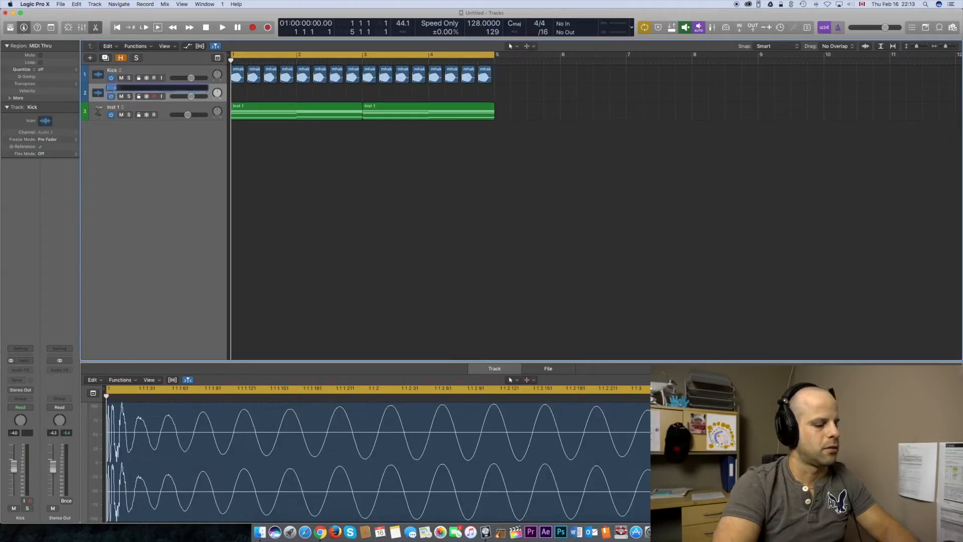
pyautogui.write('Si')
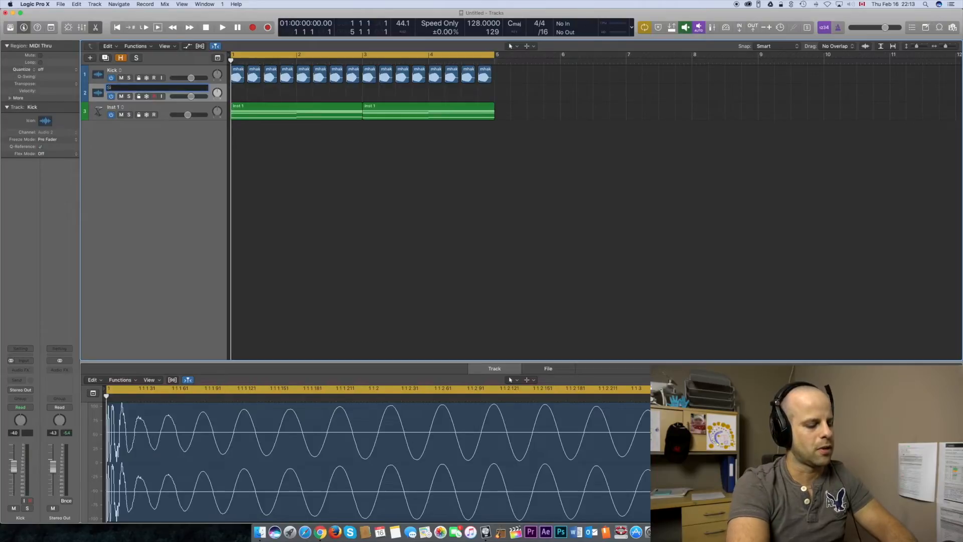
pyautogui.write('dechain')
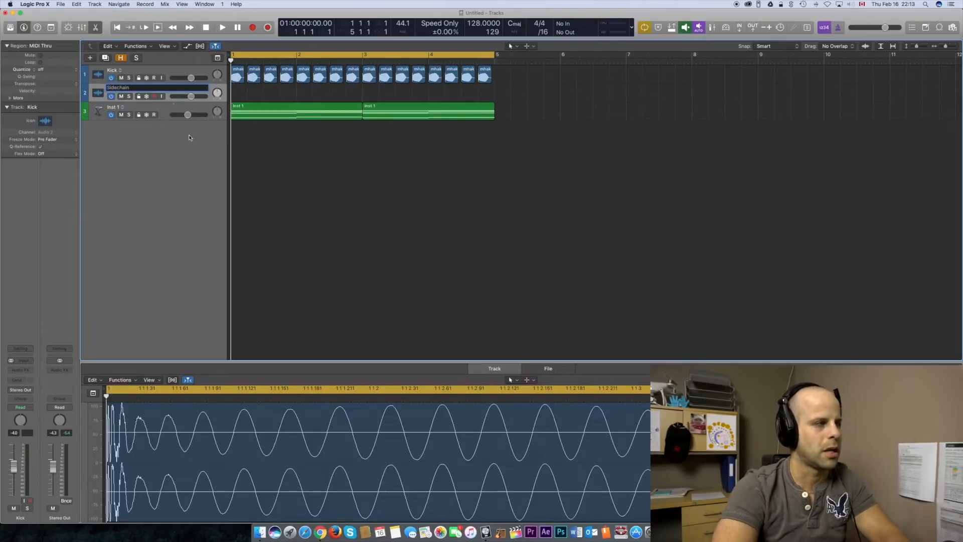
pyautogui.click(209, 167)
# - Copy all the kick regions onto the Sidechain track, aligned with the originals
pyautogui.moveTo(511, 76); pyautogui.dragTo(240, 76)
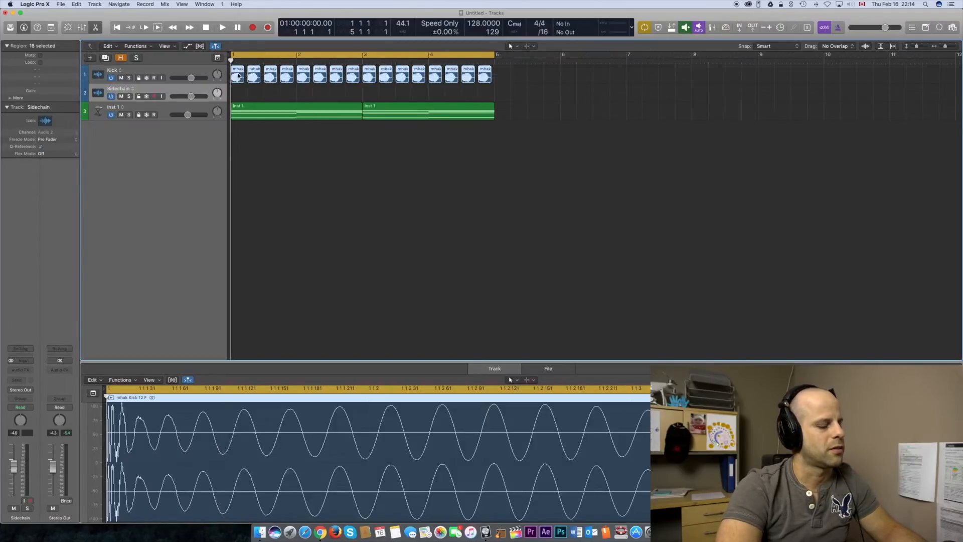
pyautogui.moveTo(239, 73); pyautogui.dragTo(238, 92)
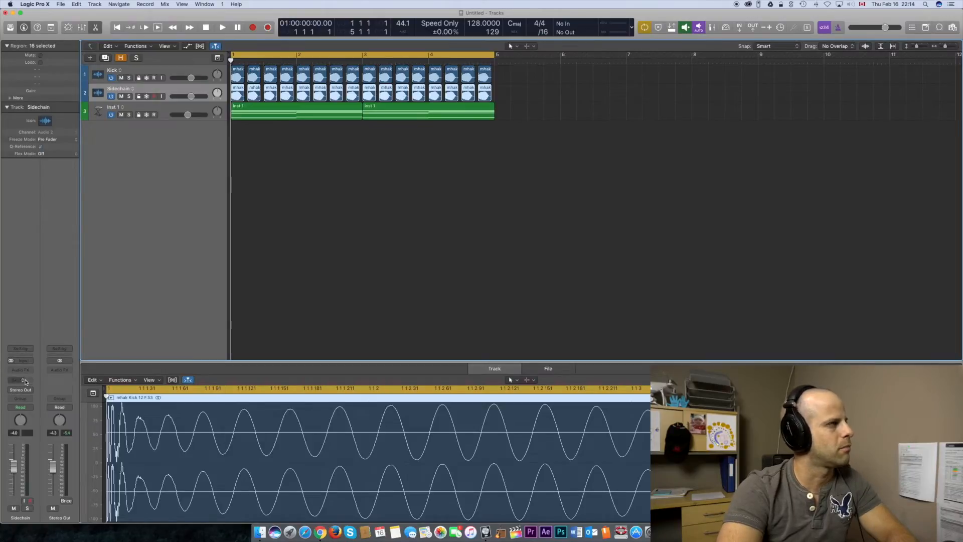
pyautogui.click(37, 27)
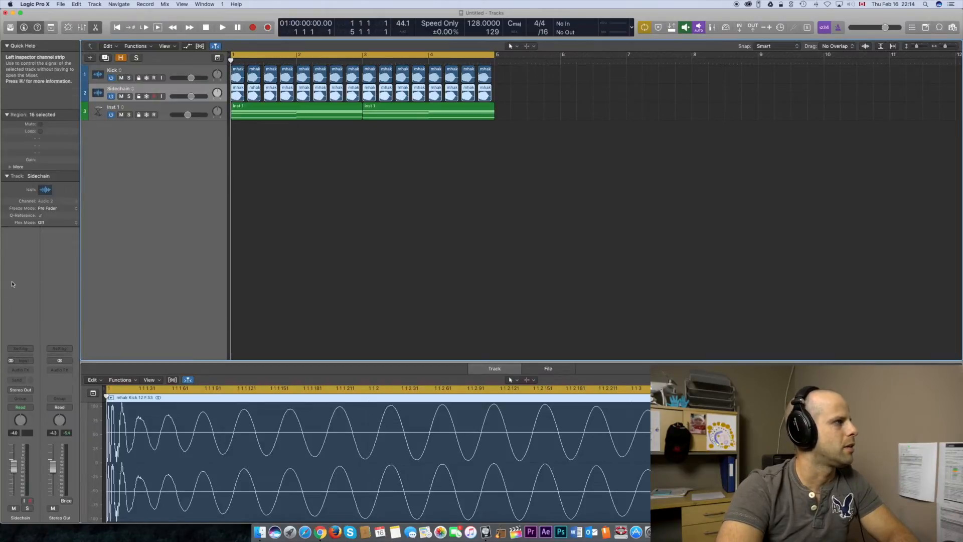
pyautogui.click(38, 27)
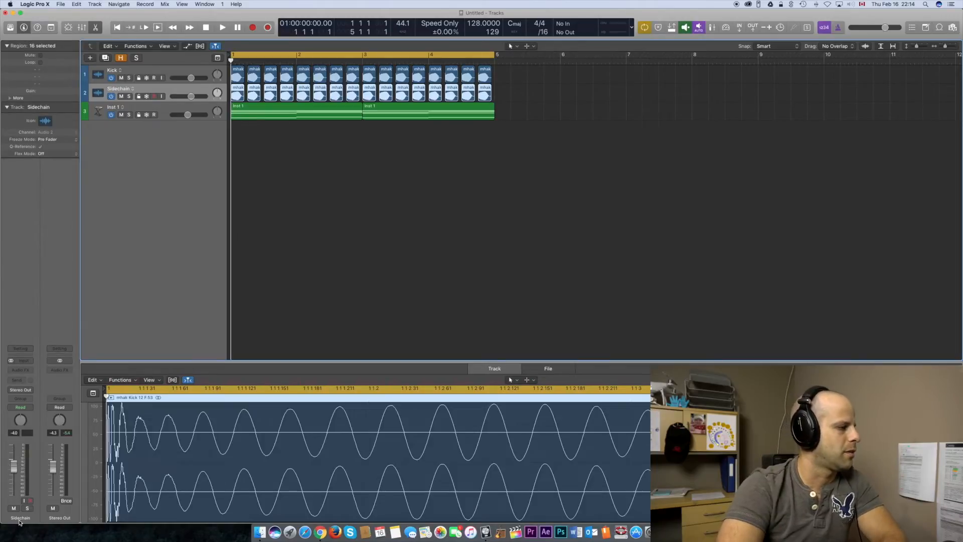
# - Route the Sidechain track's output to Bus 10
pyautogui.click(21, 390)
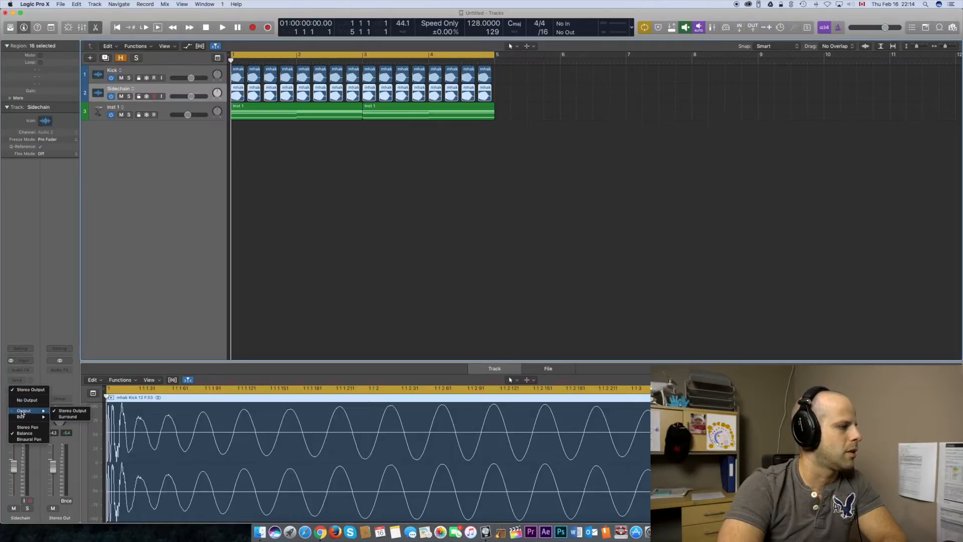
pyautogui.moveTo(21, 419)
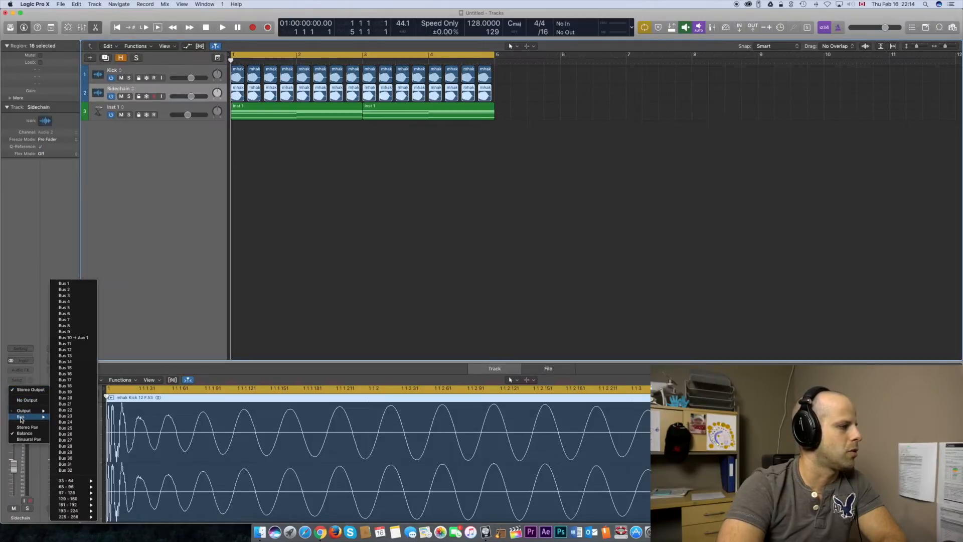
pyautogui.click(74, 339)
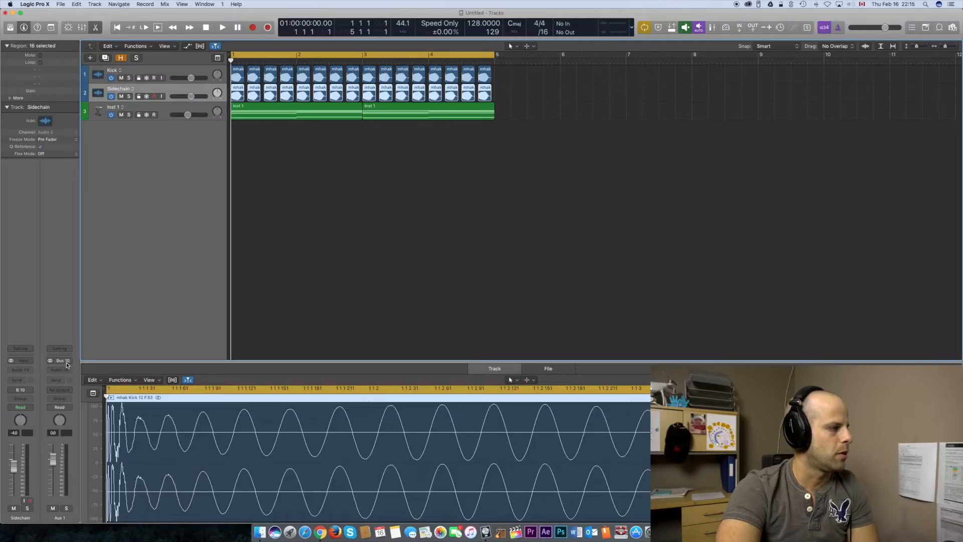
# - Switch the output of the Bus 10 aux channel to Stereo Output and back to No Output
pyautogui.click(66, 391)
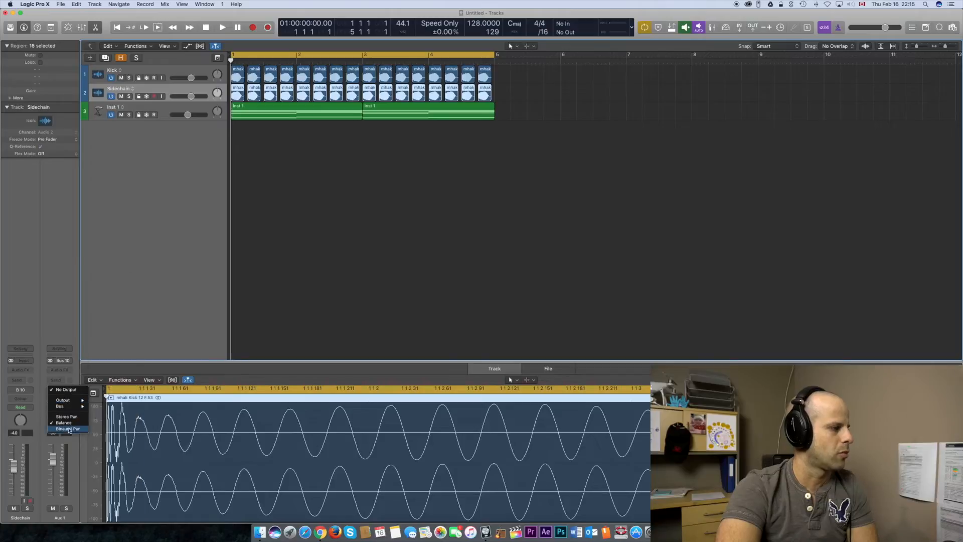
pyautogui.moveTo(70, 403)
pyautogui.click(110, 400)
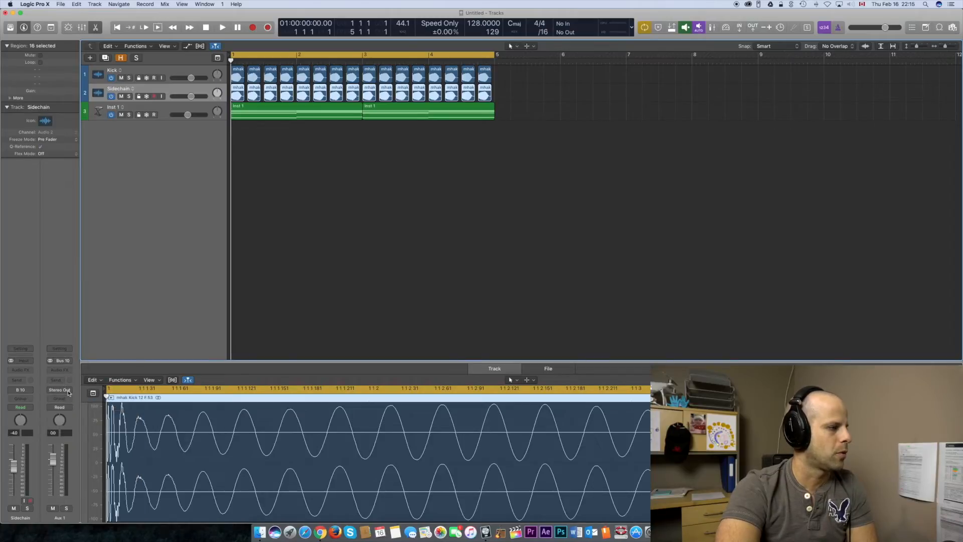
pyautogui.click(69, 390)
pyautogui.click(75, 404)
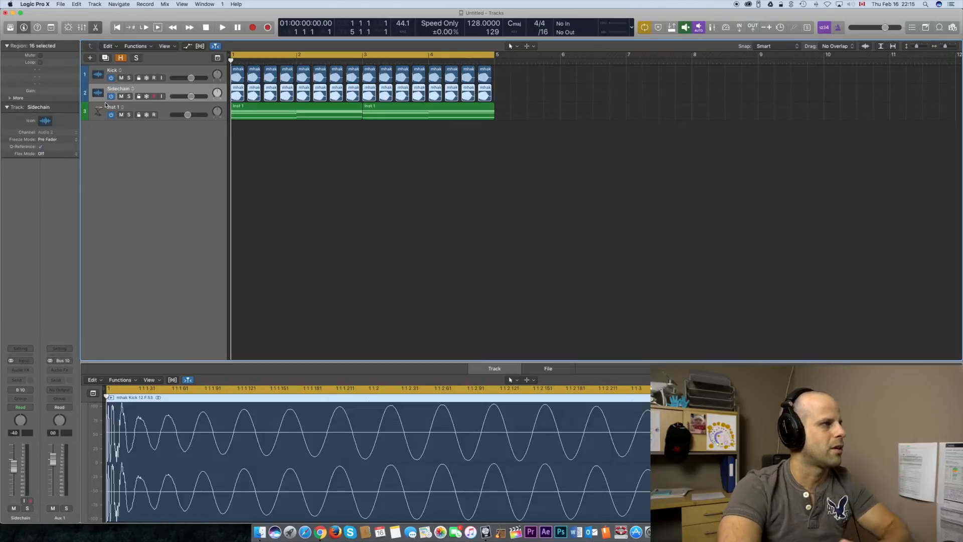
# - Solo the Sidechain track, play a short passage to check its routing, and remove the solo
pyautogui.click(129, 96)
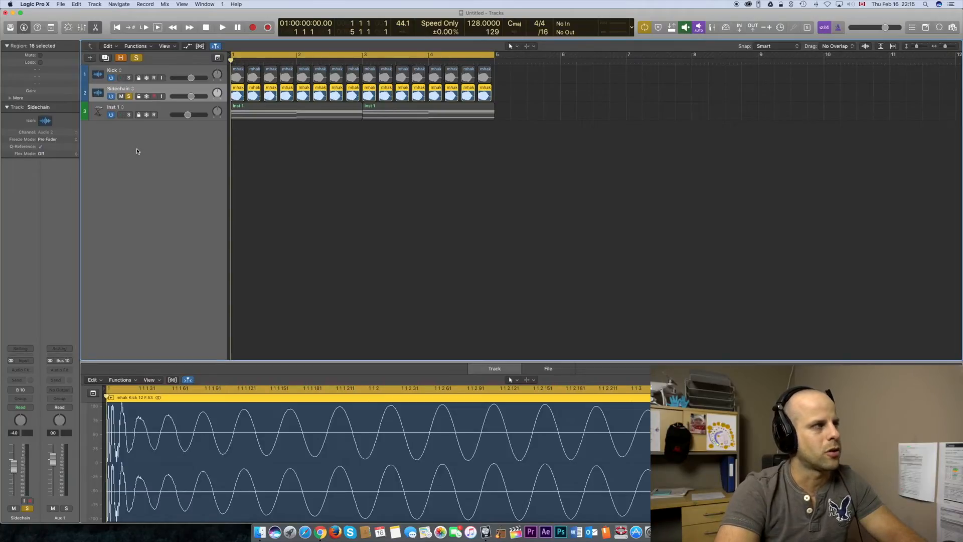
pyautogui.press('space')
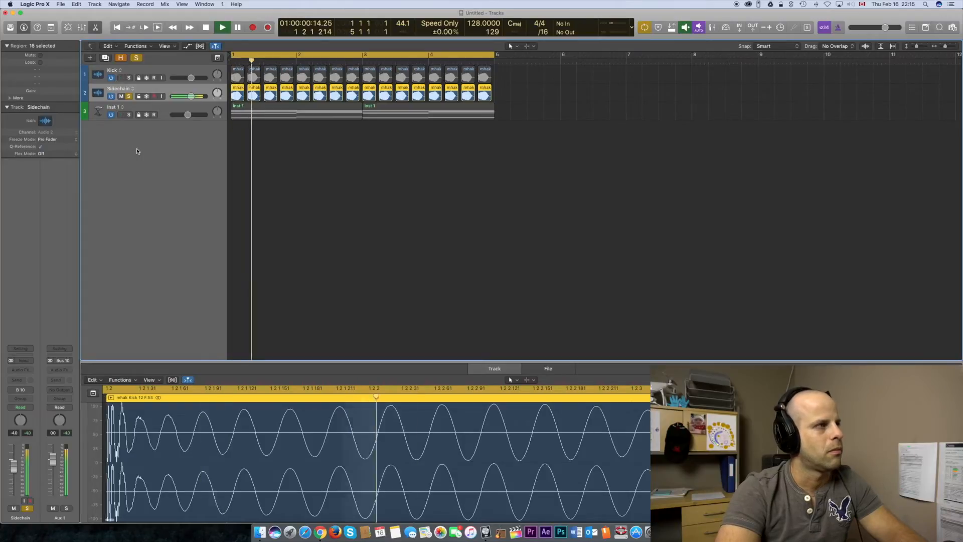
pyautogui.press('space')
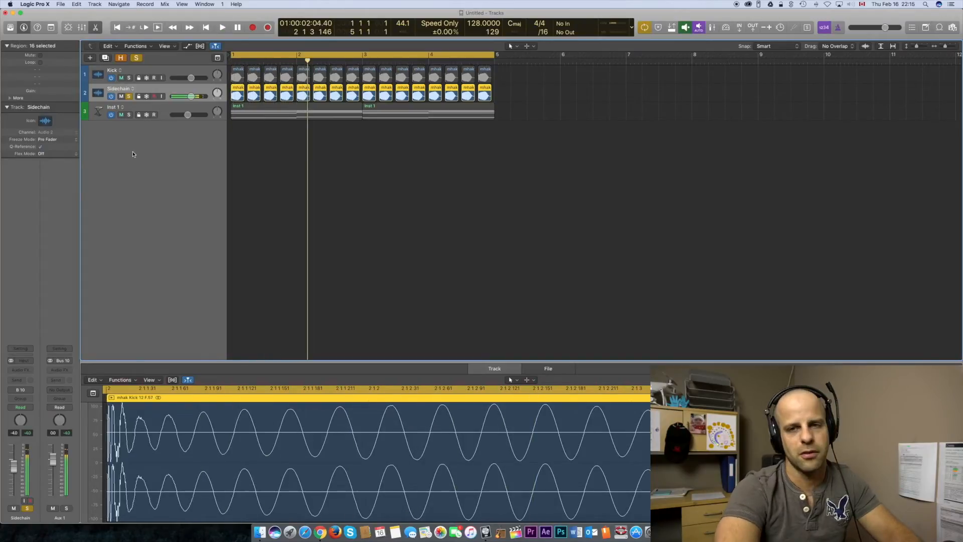
pyautogui.click(128, 96)
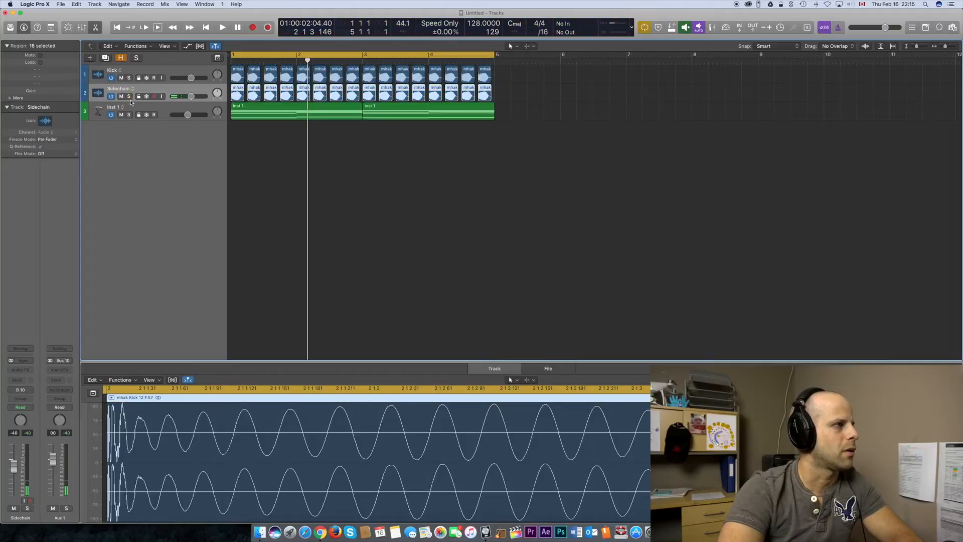
# - Insert a Compressor as an audio effect on the Inst 1 track
pyautogui.click(163, 107)
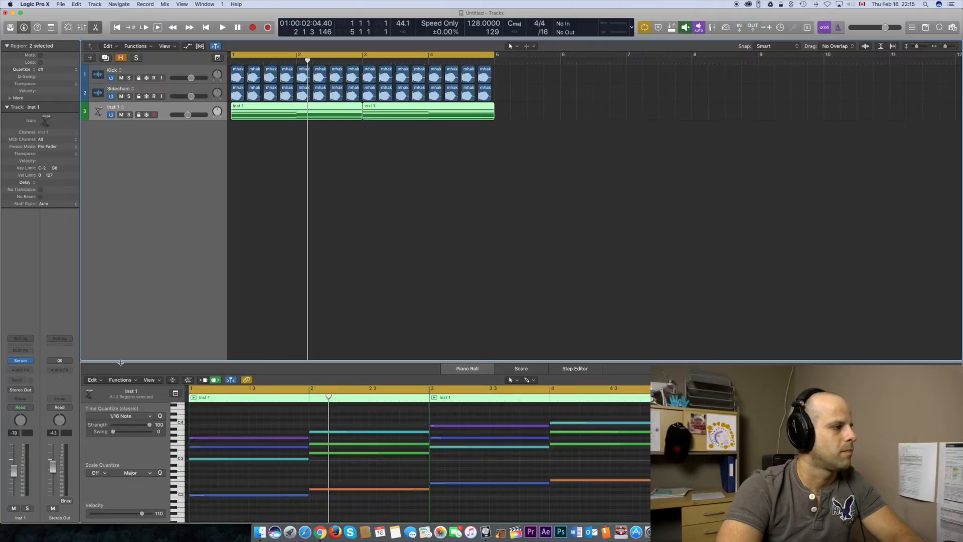
pyautogui.click(25, 371)
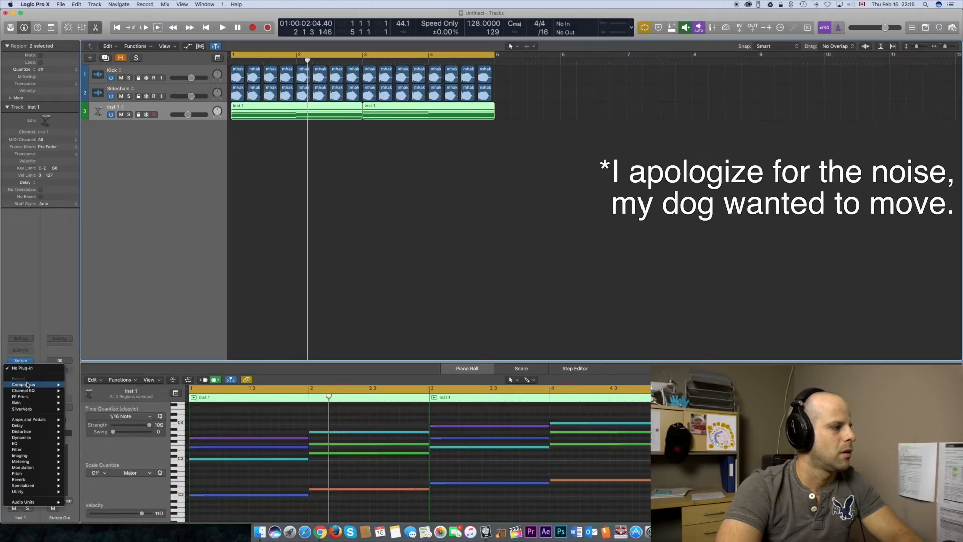
pyautogui.click(87, 386)
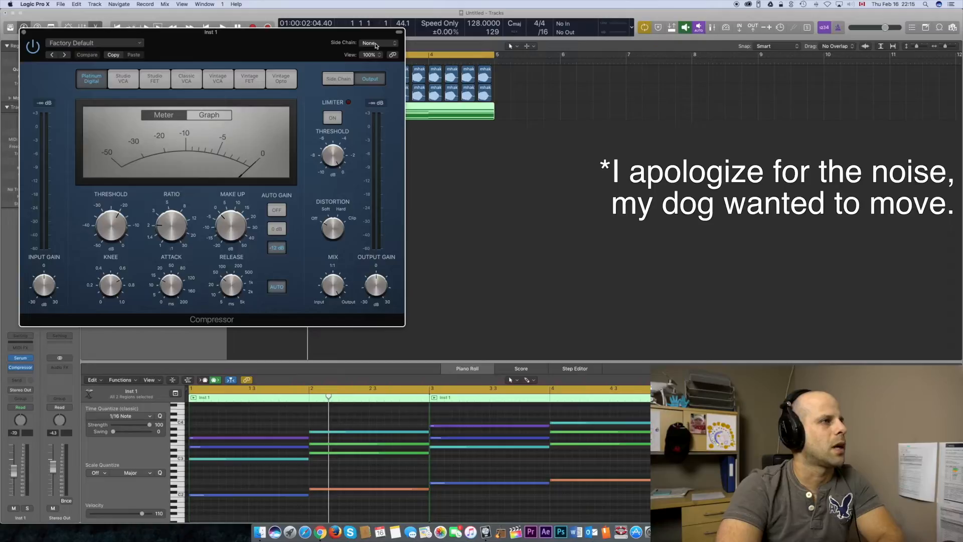
# - Set the compressor's side chain source to Bus 10 and move its window clear of the tracks
pyautogui.click(384, 44)
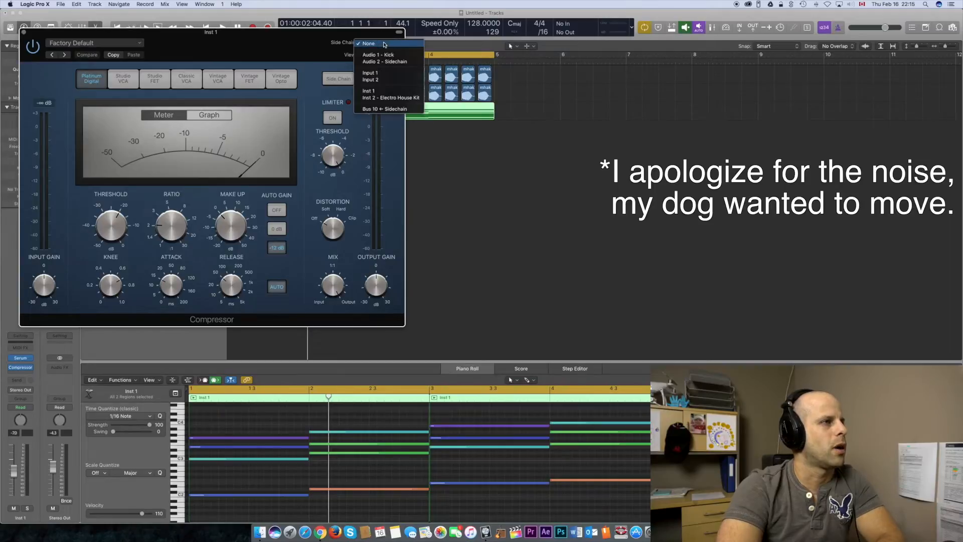
pyautogui.click(375, 109)
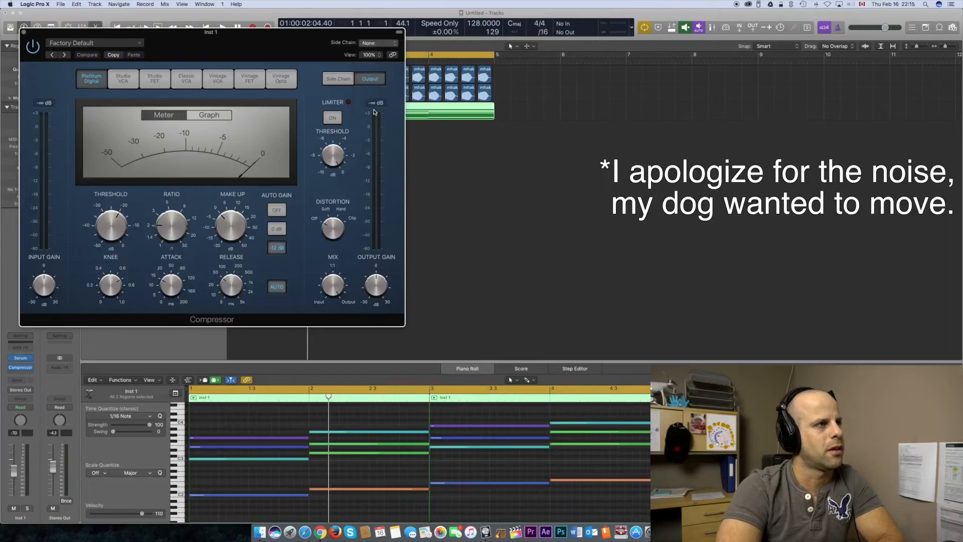
pyautogui.click(379, 44)
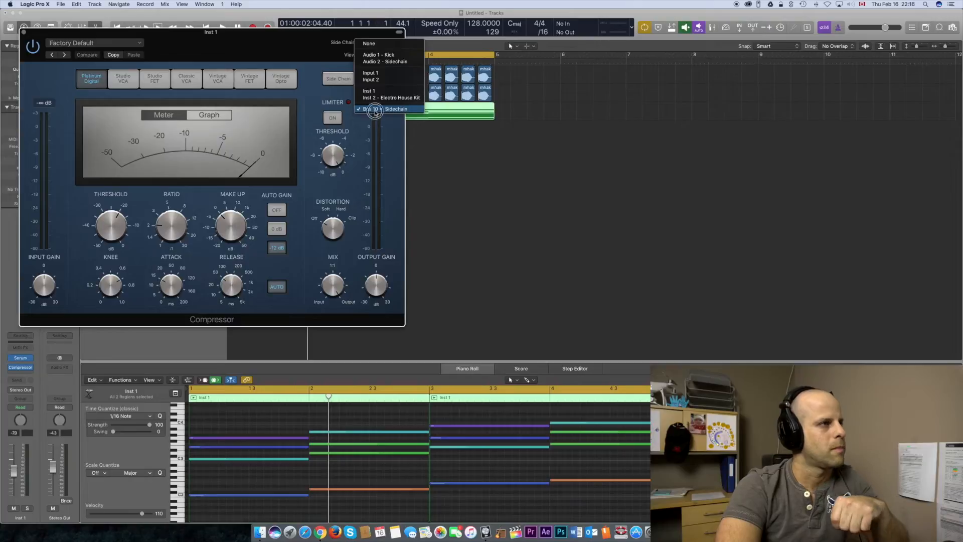
pyautogui.click(376, 110)
pyautogui.moveTo(210, 33); pyautogui.dragTo(606, 131)
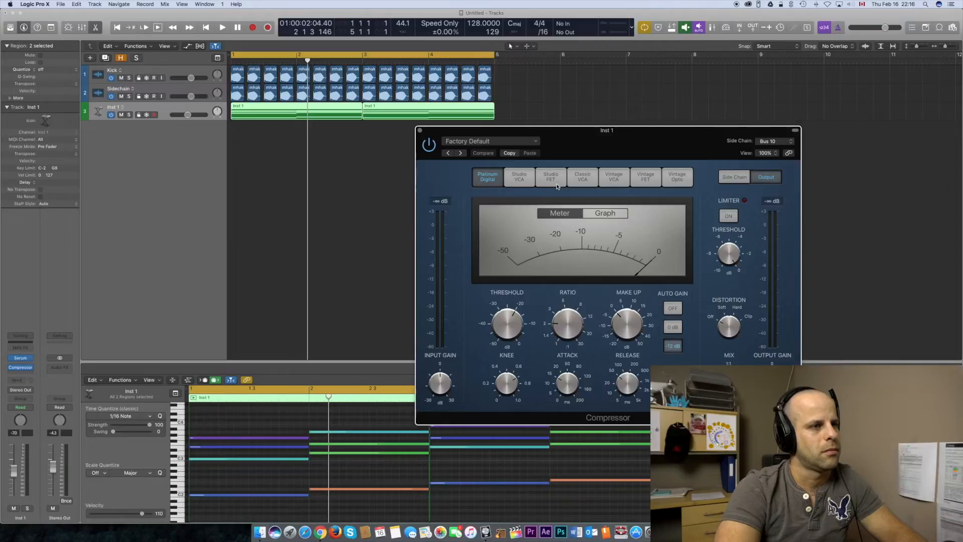
# - Lower the compressor's threshold and raise its ratio while playing the tracks
pyautogui.press('space')
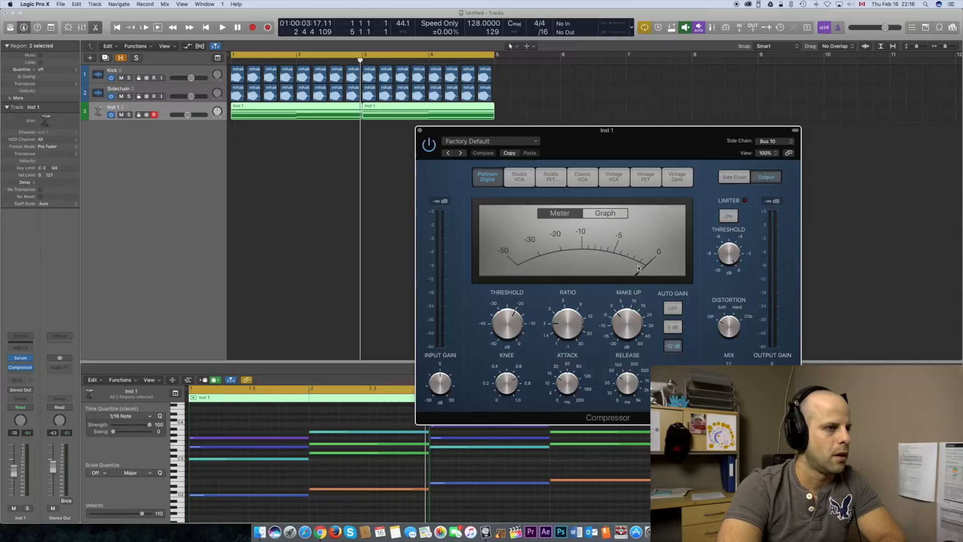
pyautogui.moveTo(511, 316)
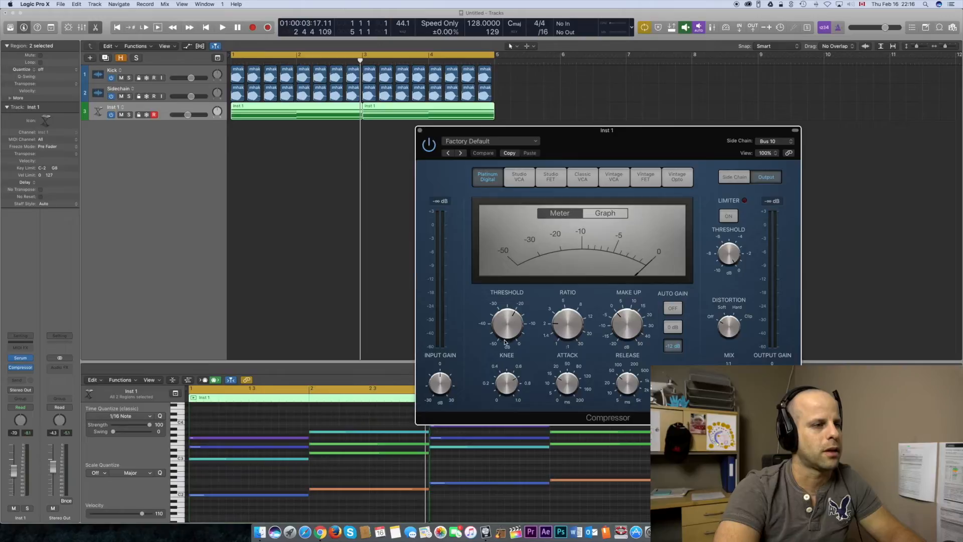
pyautogui.press('space')
pyautogui.moveTo(508, 322); pyautogui.dragTo(506, 343)
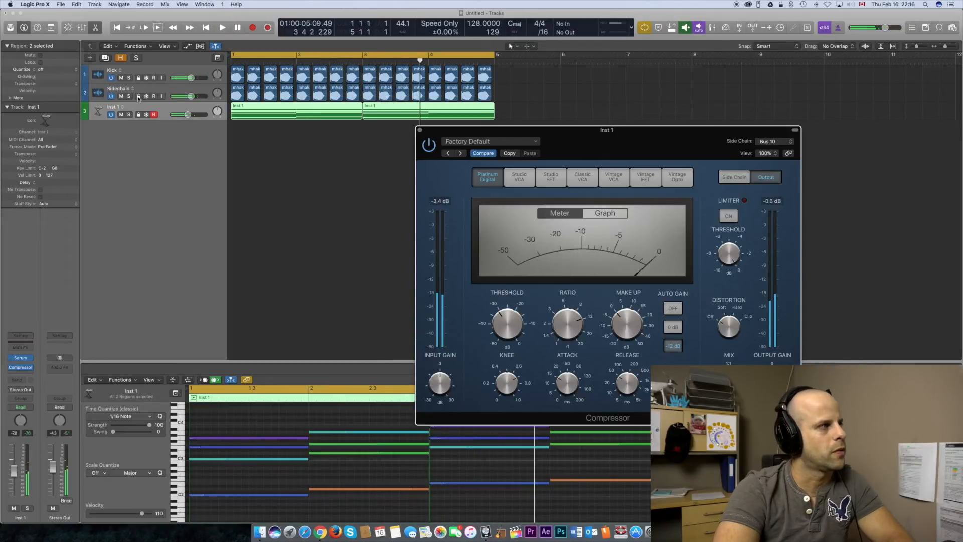
# - With the Kick track muted, reduce the compressor's ratio and raise its threshold during playback, comparing against the bypassed sound
pyautogui.click(121, 78)
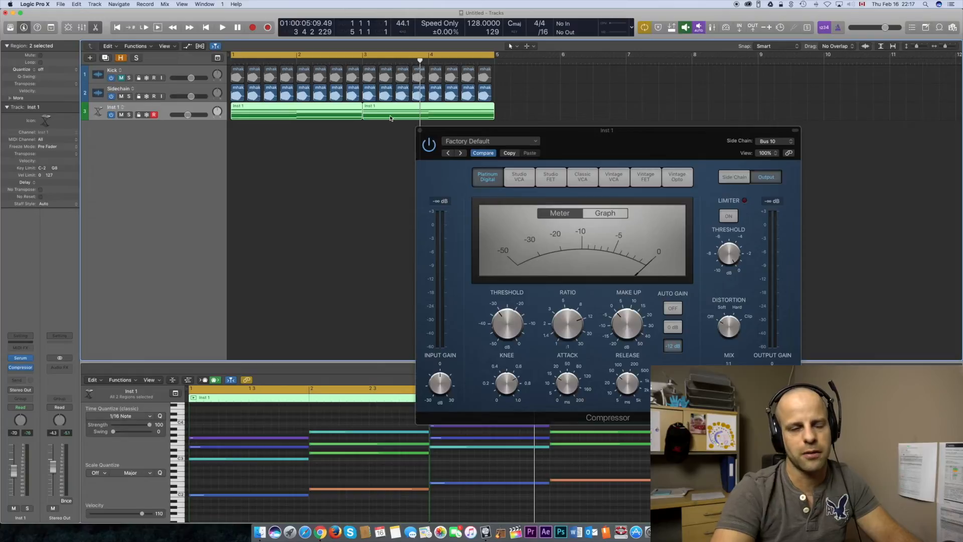
pyautogui.press('space')
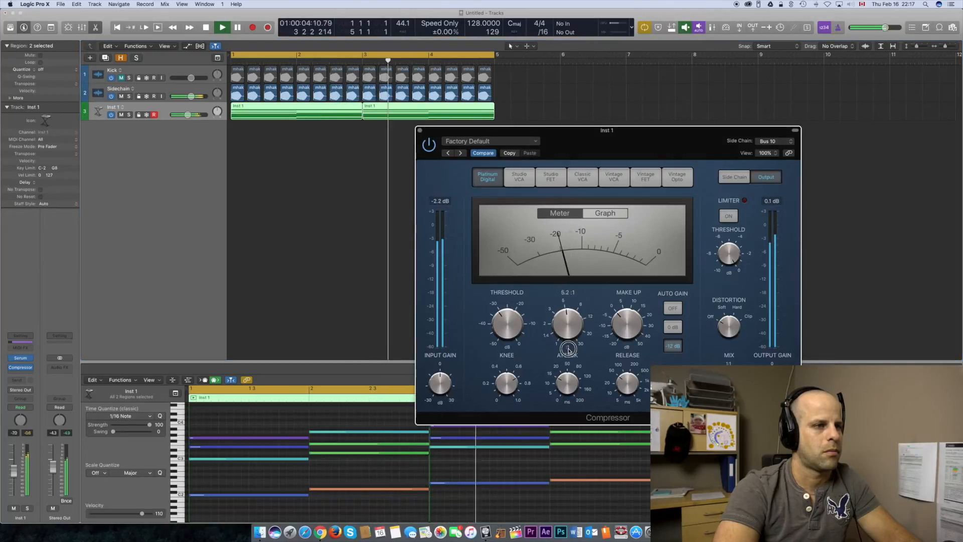
pyautogui.moveTo(575, 323); pyautogui.dragTo(568, 366)
pyautogui.moveTo(508, 325)
pyautogui.mouseDown()
pyautogui.moveTo(509, 293)
pyautogui.moveTo(508, 309)
pyautogui.mouseUp()
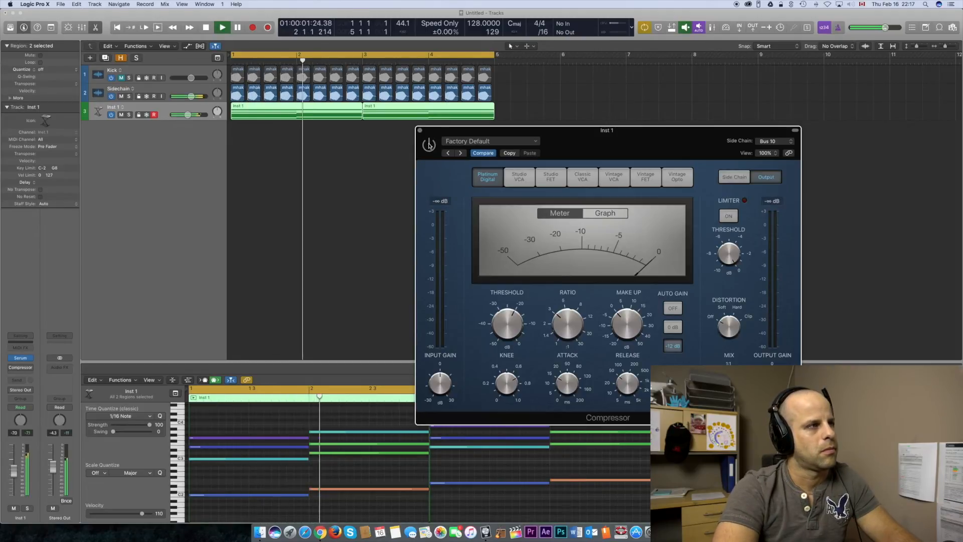
pyautogui.click(429, 145)
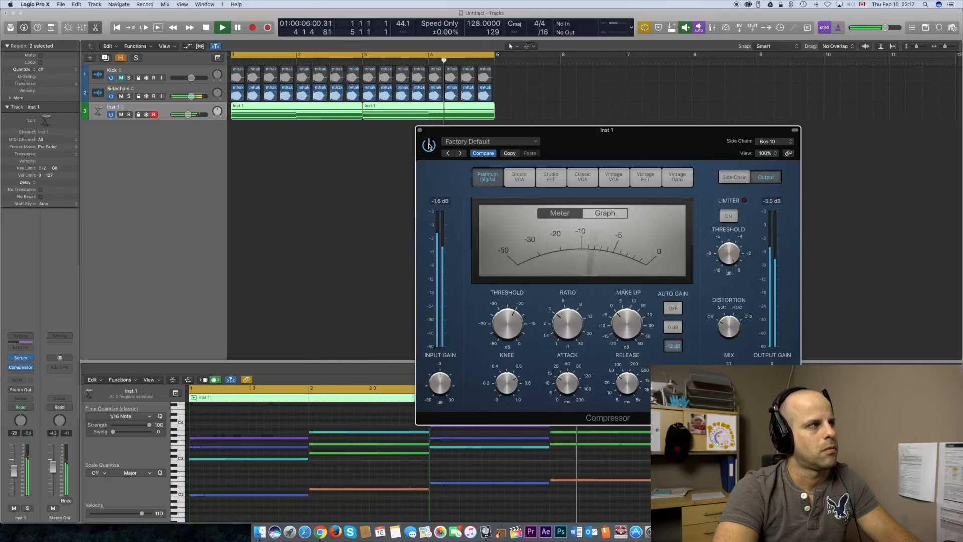
# - Unmute the Kick track and close the compressor window
pyautogui.click(120, 78)
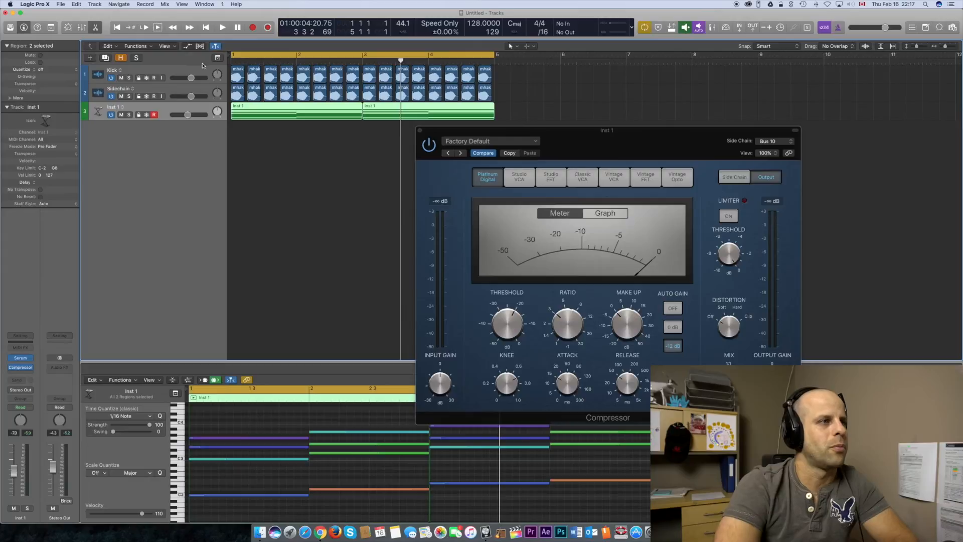
pyautogui.click(420, 131)
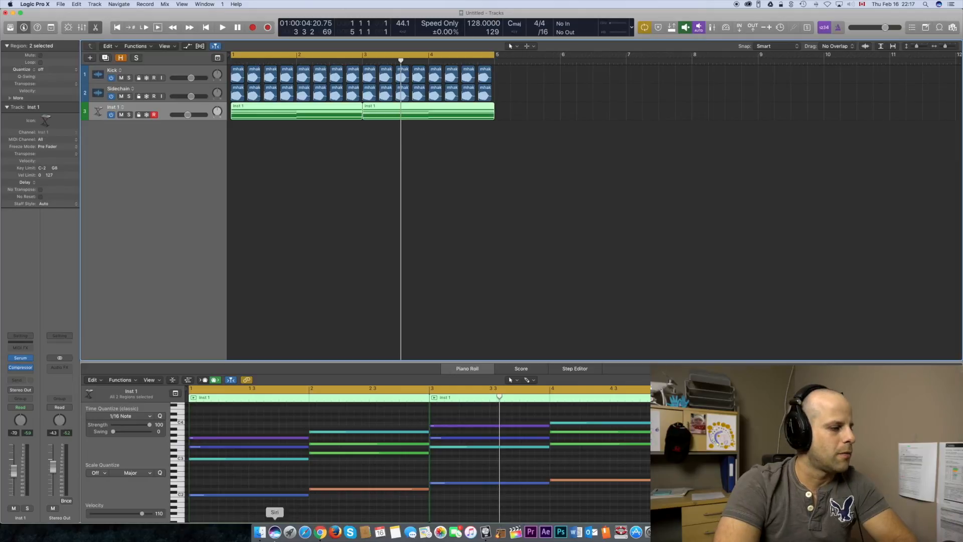
# - Switch to Finder and preview the Sidechain PDF checklist, then close the preview
pyautogui.click(259, 532)
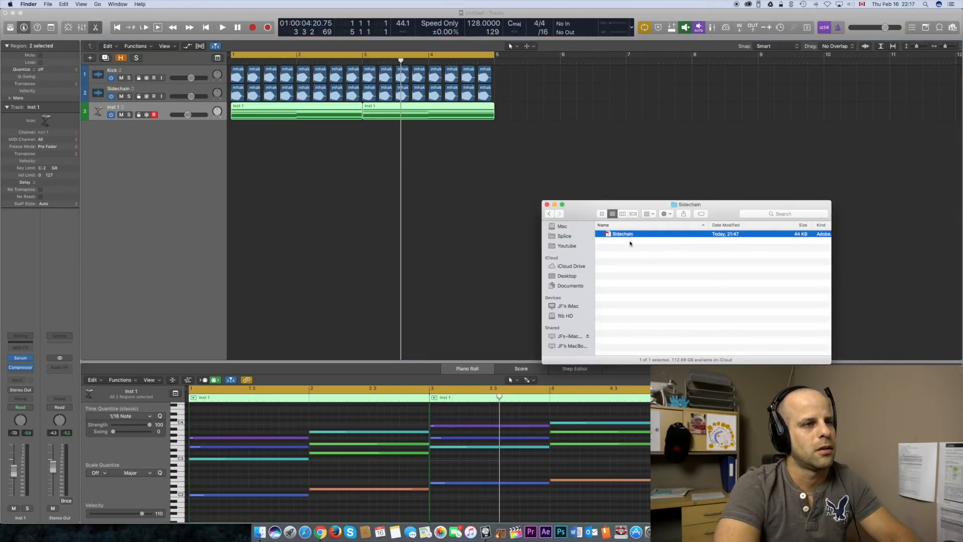
pyautogui.press('space')
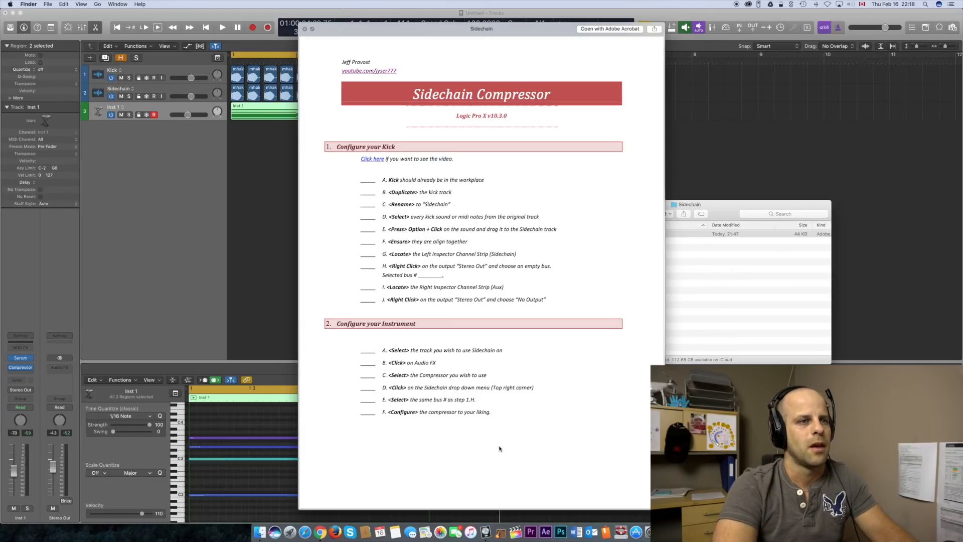
pyautogui.press('space')
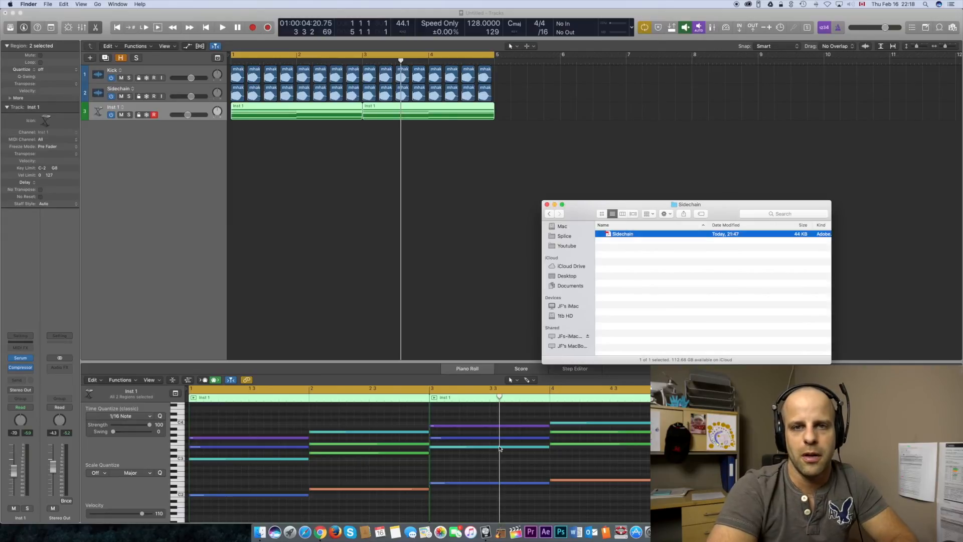